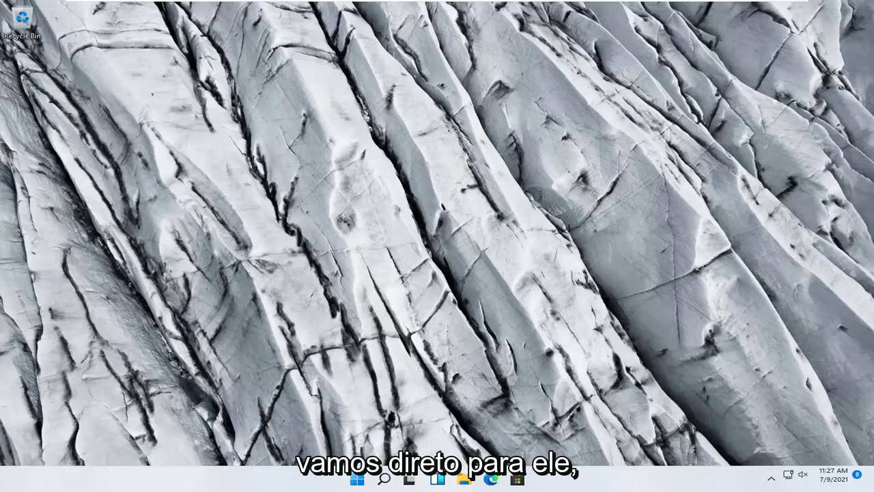
- Open Settings from the Win+X menu and go to System > Troubleshoot > Other troubleshooters
right_click(354, 480)
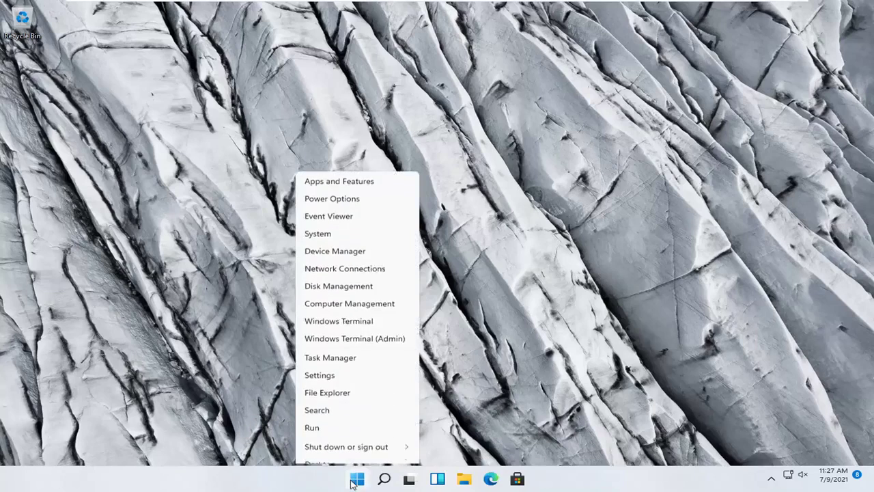
click(334, 369)
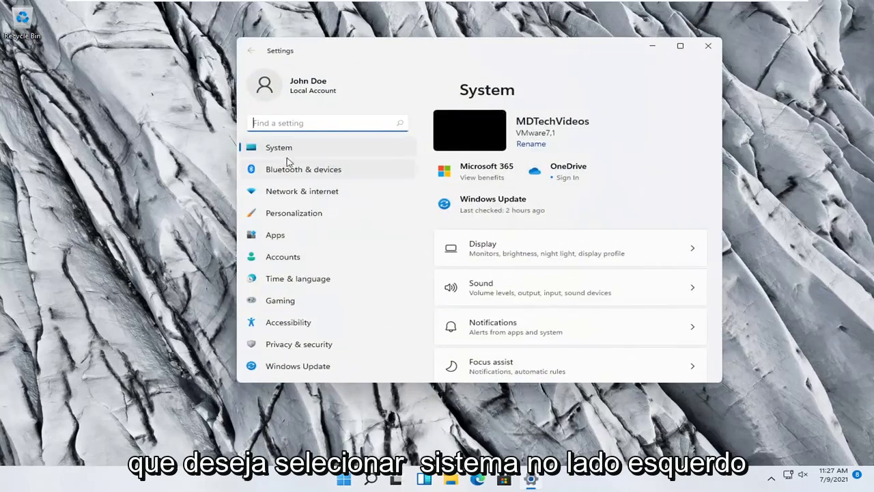
click(278, 149)
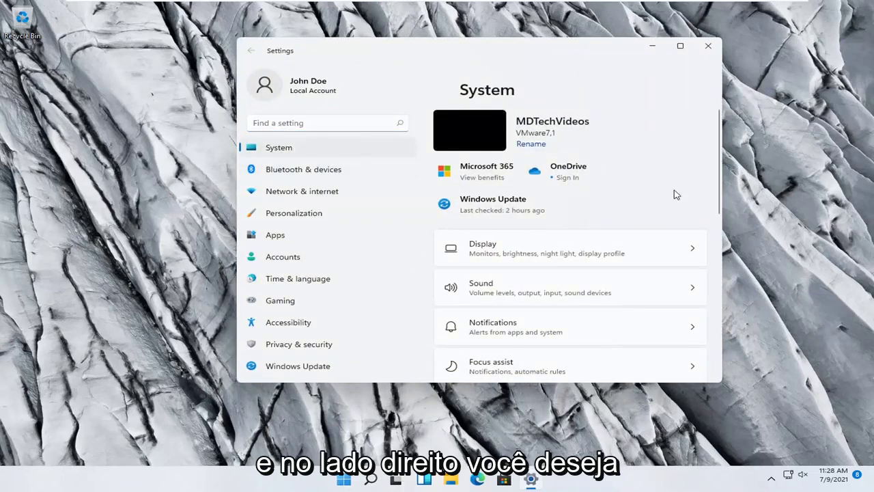
scroll(584, 248, down, 5)
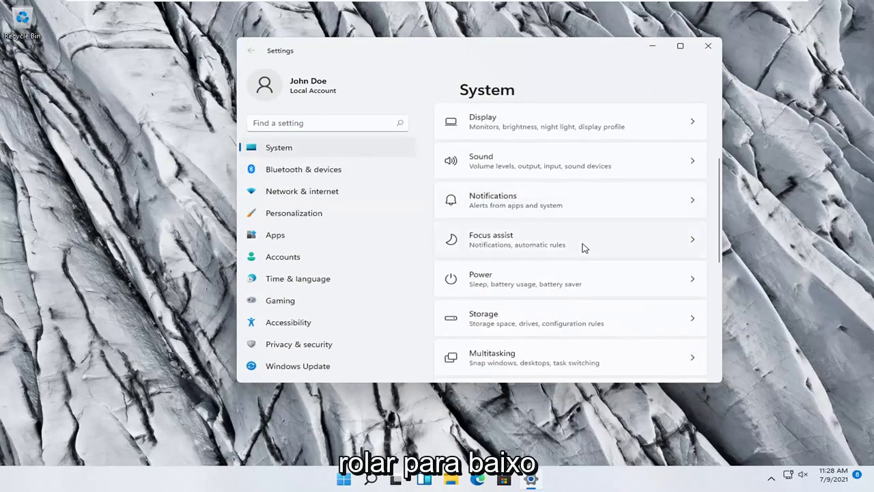
scroll(584, 248, down, 2)
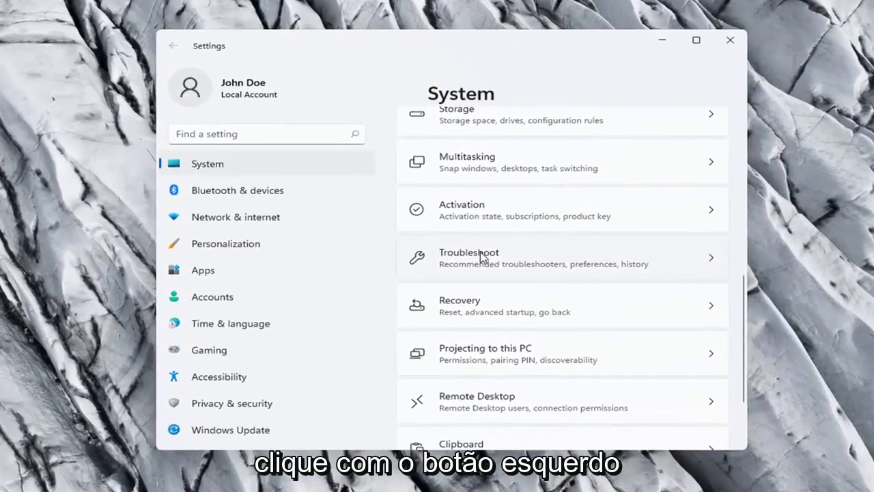
click(485, 253)
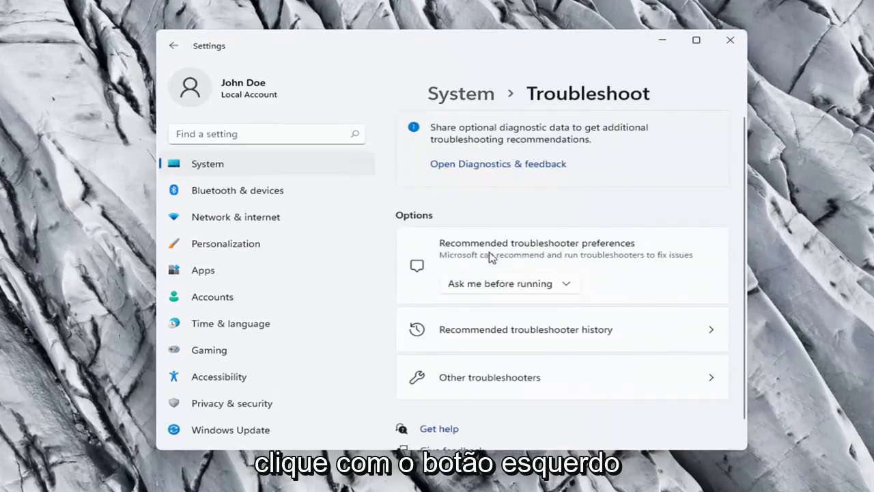
scroll(567, 235, down, 1)
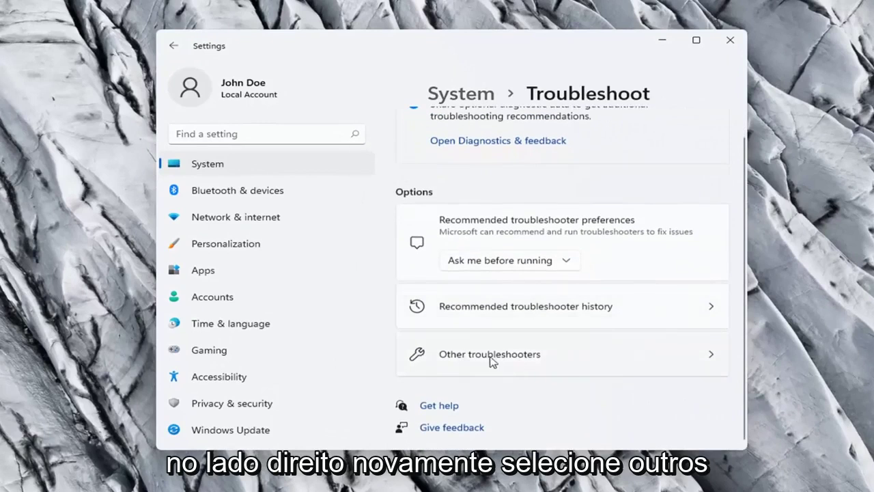
click(517, 360)
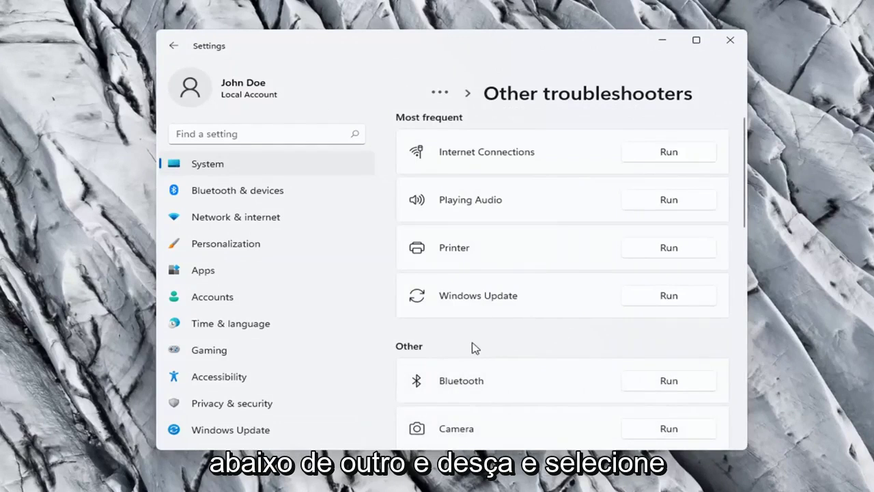
- Run the Network Adapter troubleshooter and close its 'no problem identified' result
scroll(476, 348, down, 2)
scroll(476, 348, down, 2)
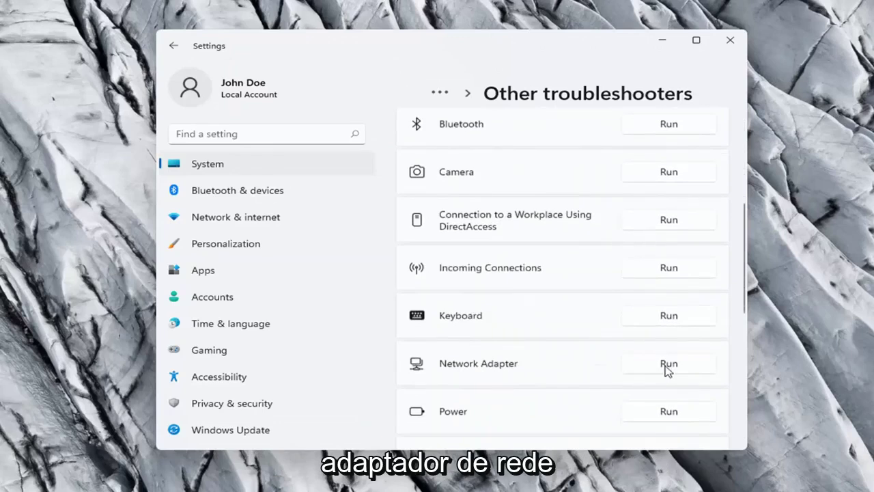
click(673, 364)
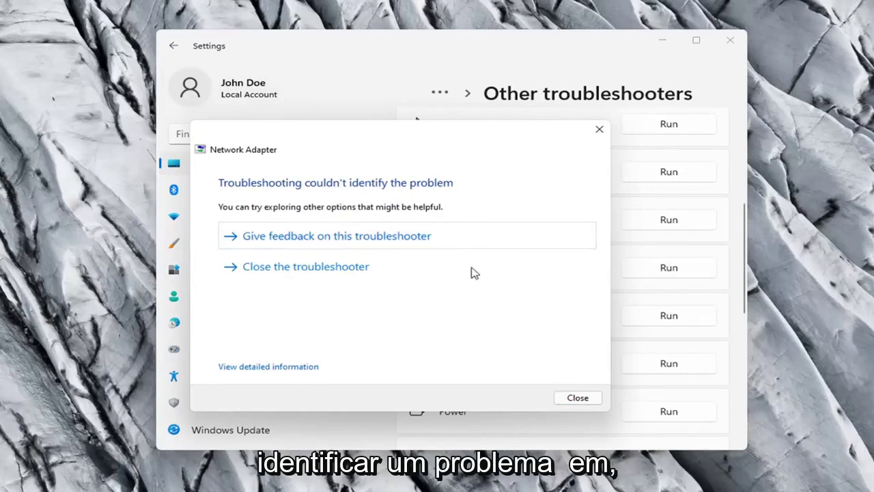
click(576, 398)
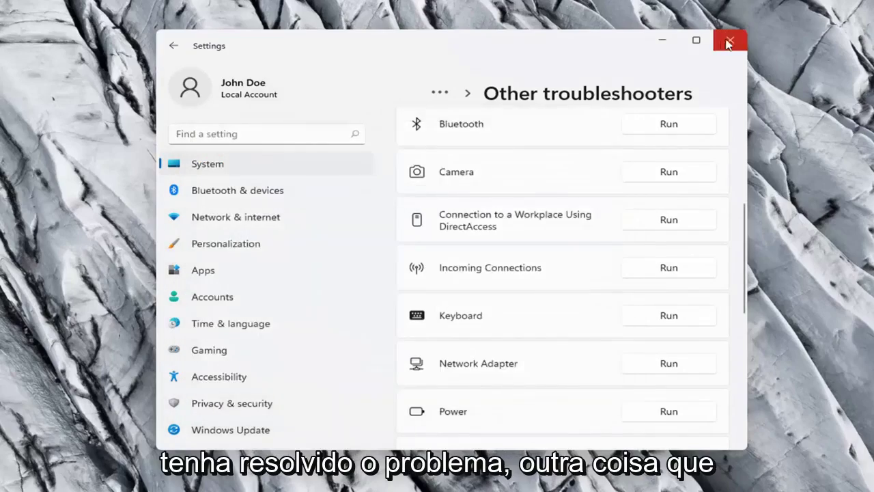
- Close Settings, search for cmd, and launch Command Prompt as administrator
click(728, 43)
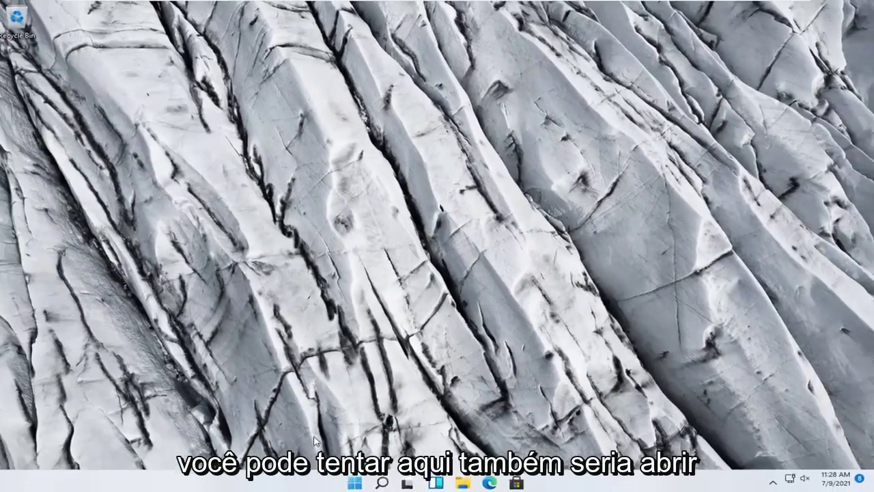
click(382, 482)
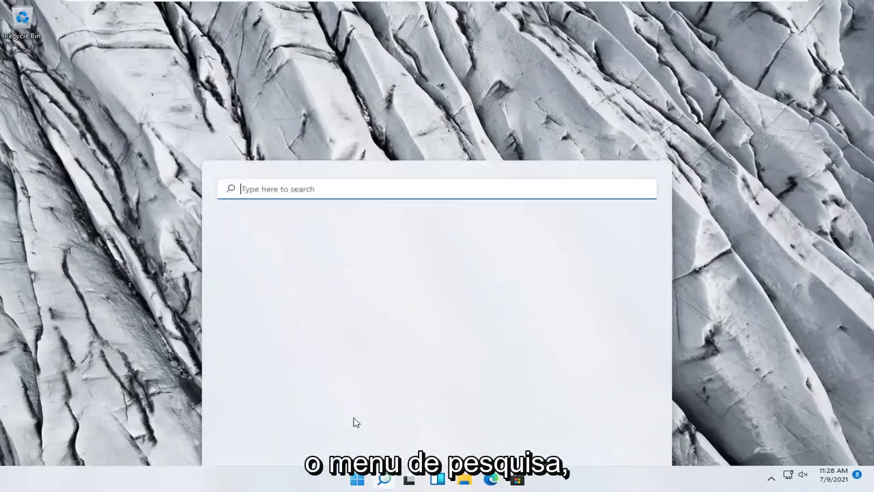
text(cmd)
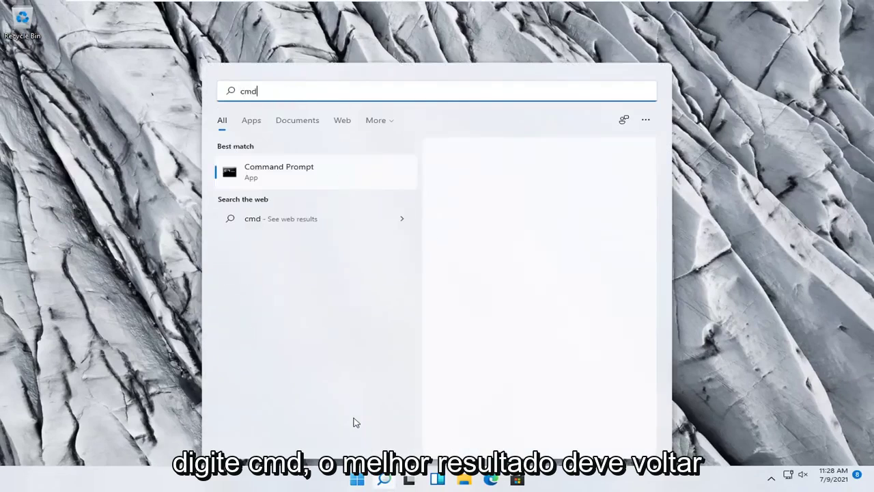
right_click(275, 180)
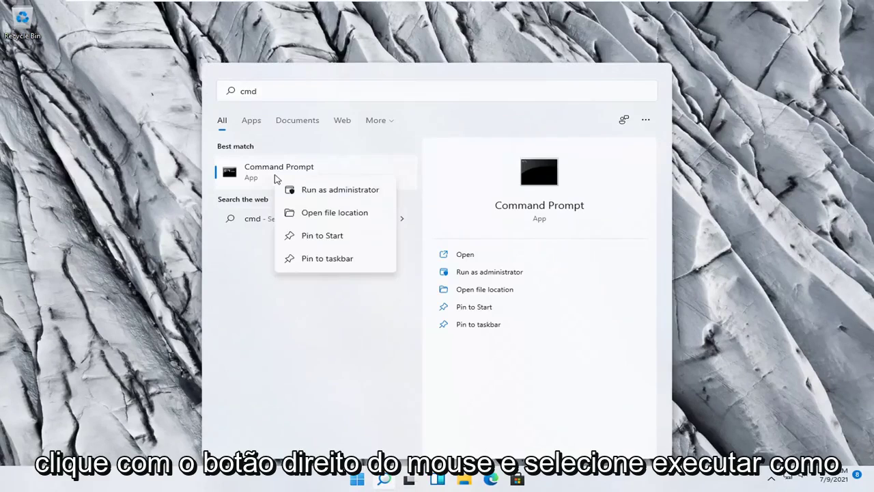
click(317, 190)
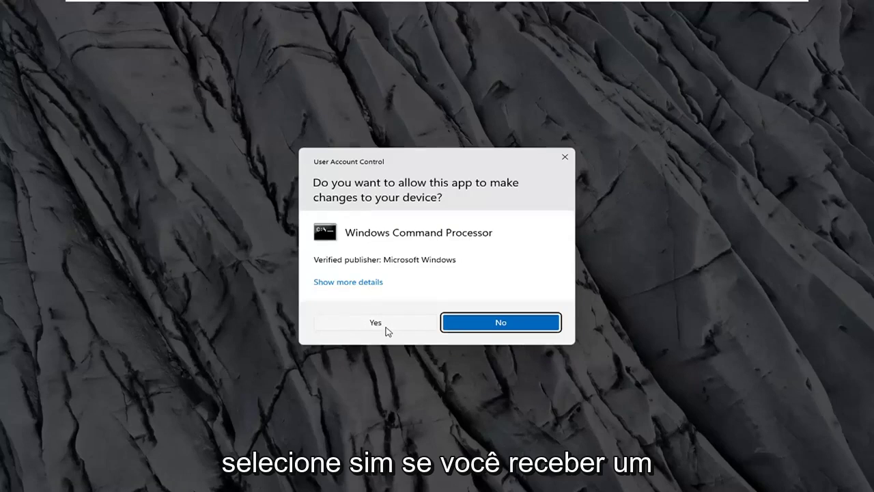
- Approve the UAC prompt and run 'ipconfig /flushdns' to flush the DNS cache
click(386, 324)
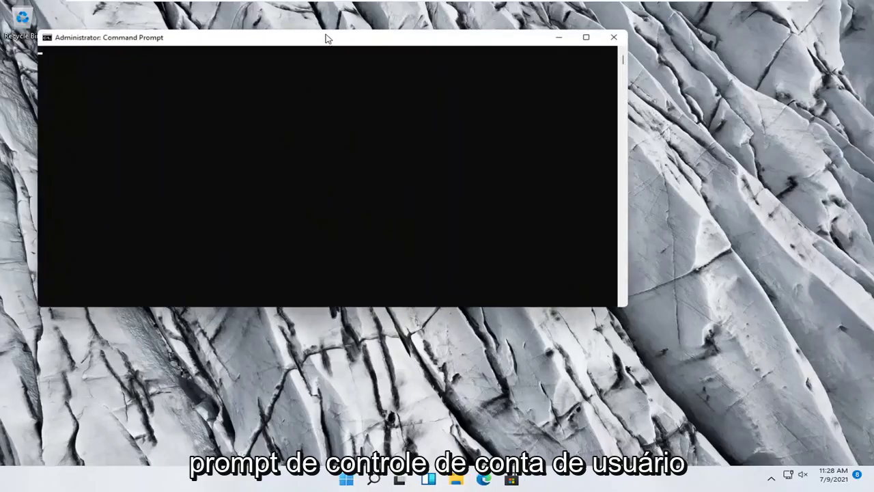
drag(332, 41, 446, 81)
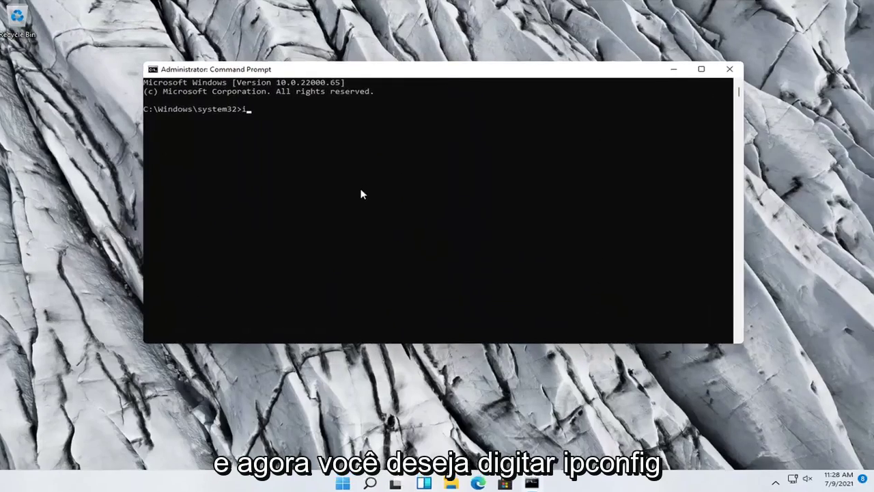
text(ipconfig /flsu)
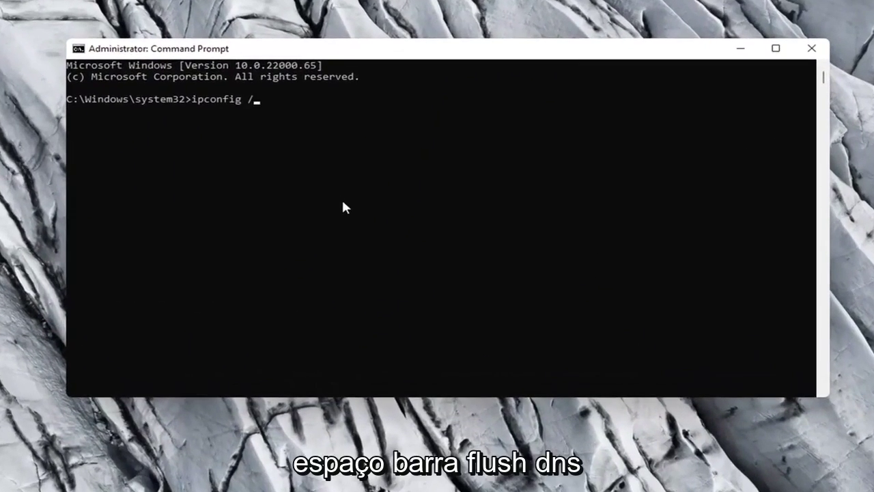
key(BackSpace)
key(BackSpace)
text(ushdns)
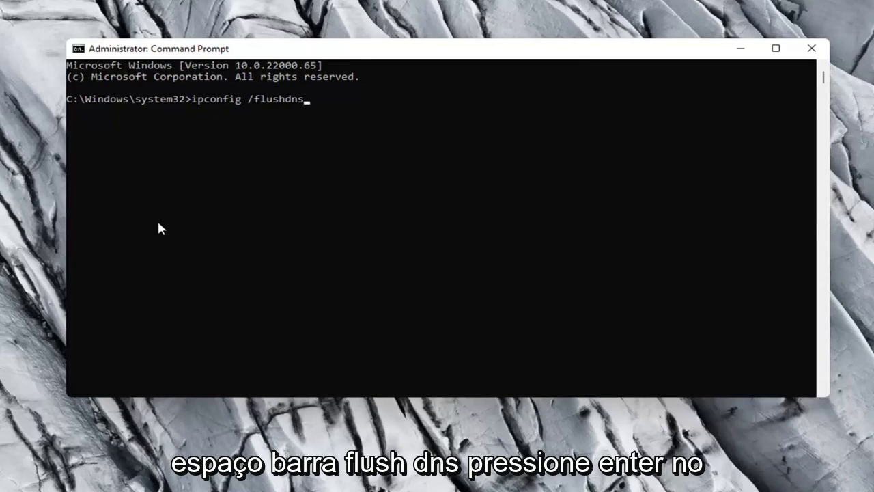
key(Return)
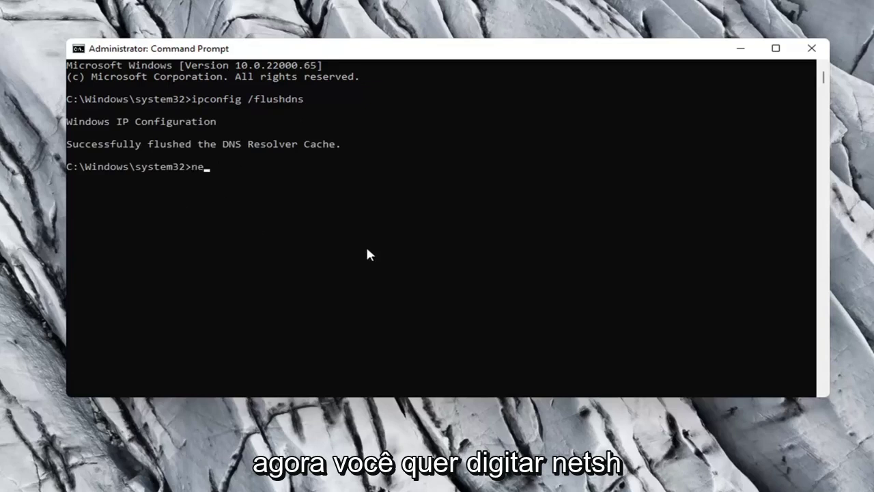
- Run 'netsh winsock reset' and close the Command Prompt window
text(netsh w)
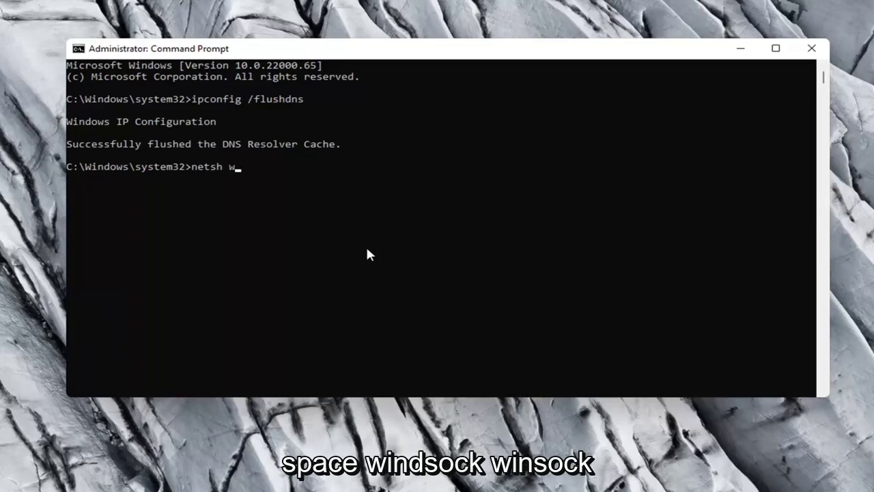
text(insock reset)
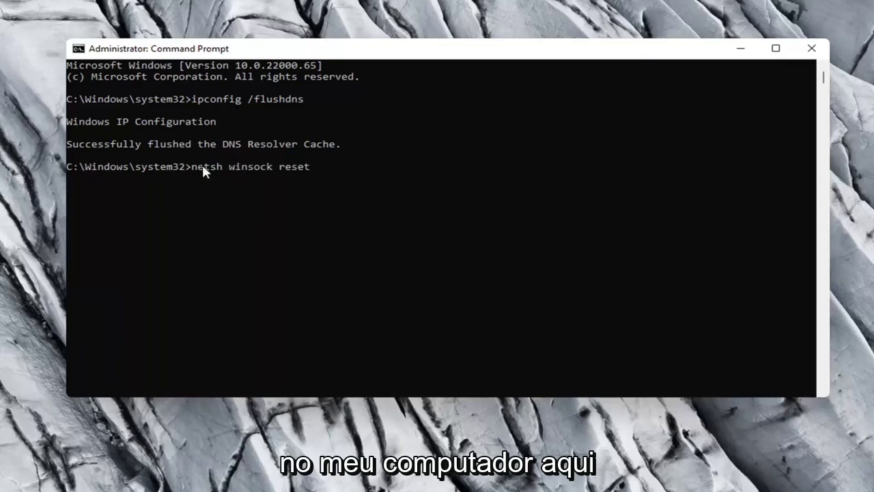
key(Return)
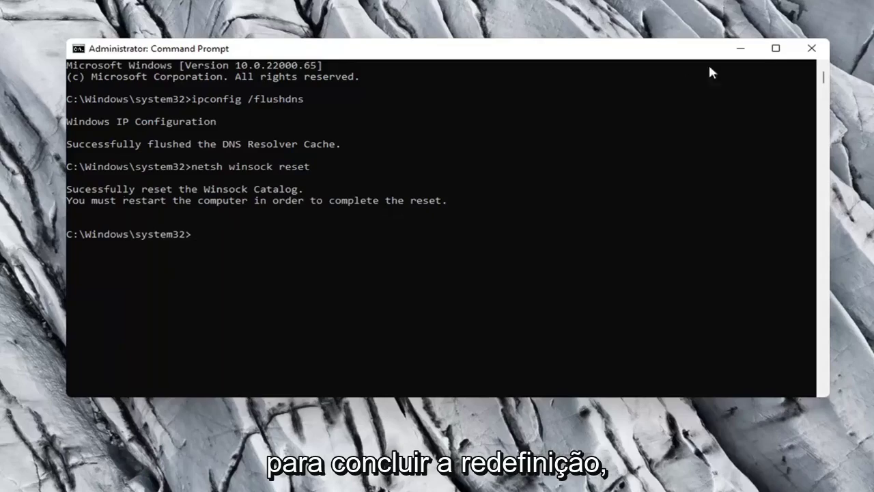
click(811, 48)
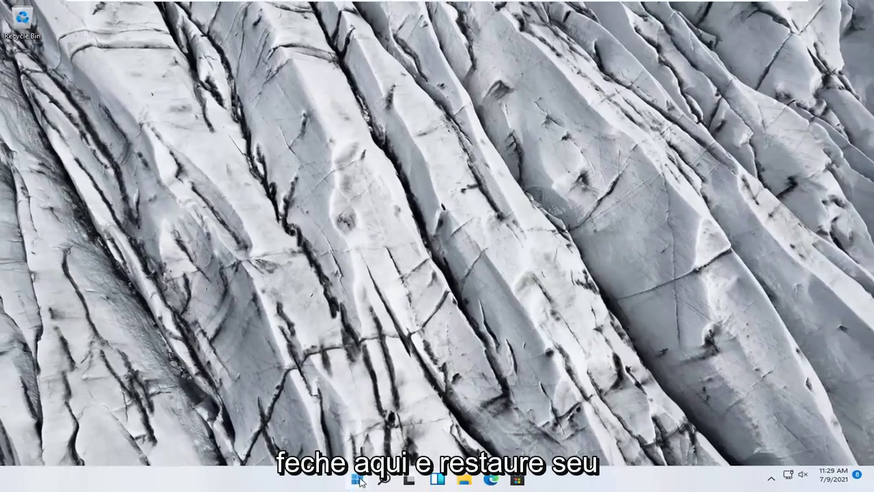
right_click(358, 479)
click(444, 456)
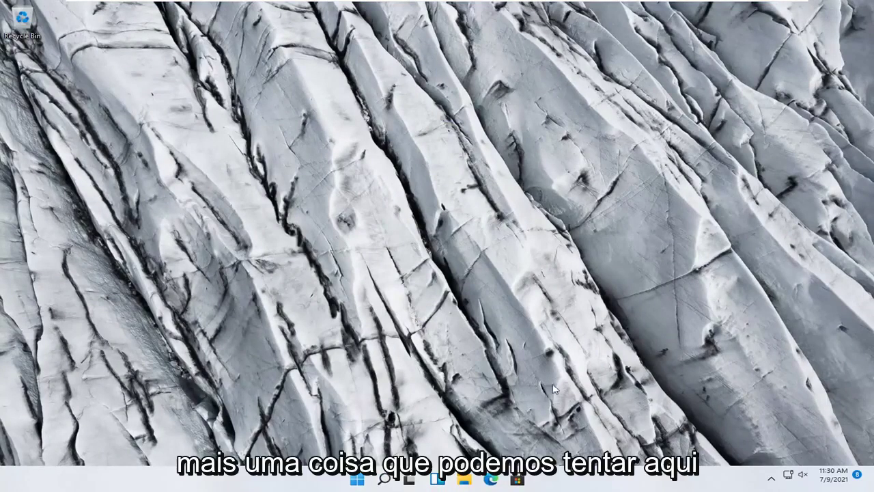
- Reopen Settings from the Start right-click menu and go to Network & internet > Advanced network settings
right_click(356, 480)
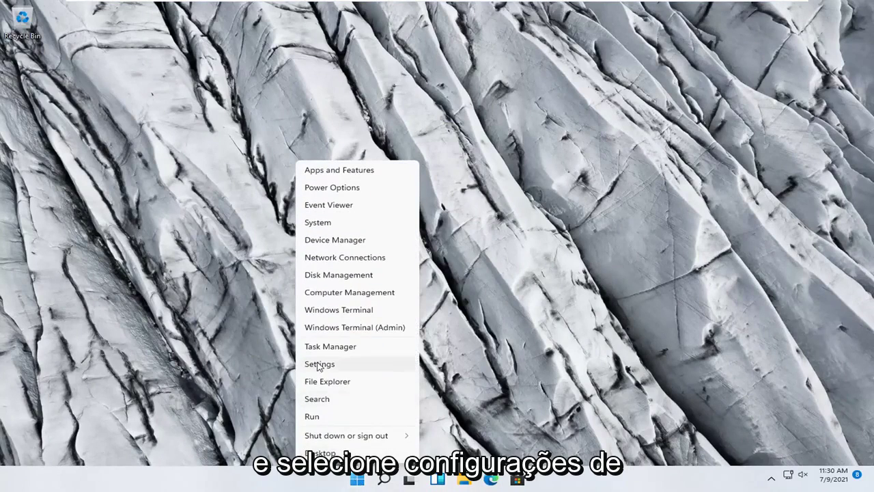
click(318, 364)
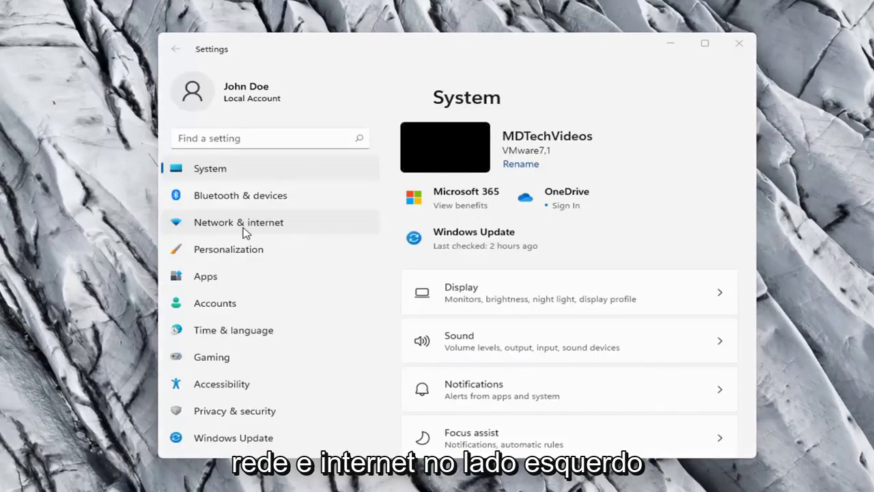
click(248, 232)
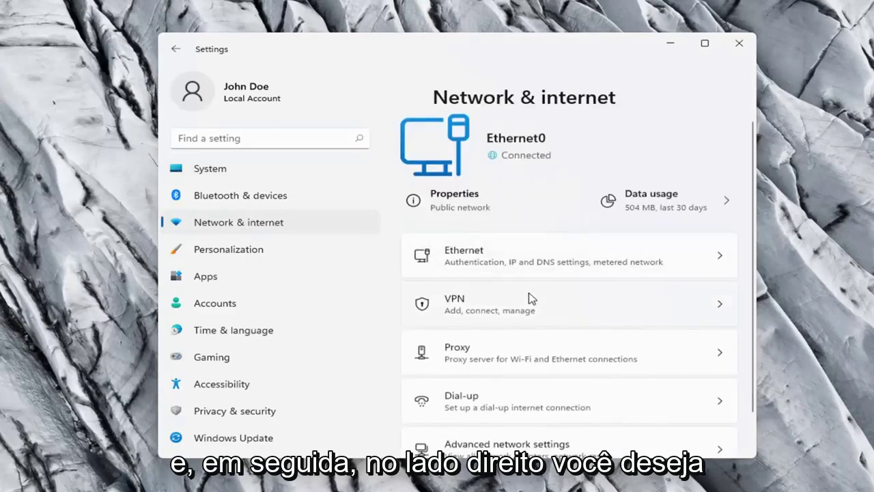
scroll(528, 296, down, 1)
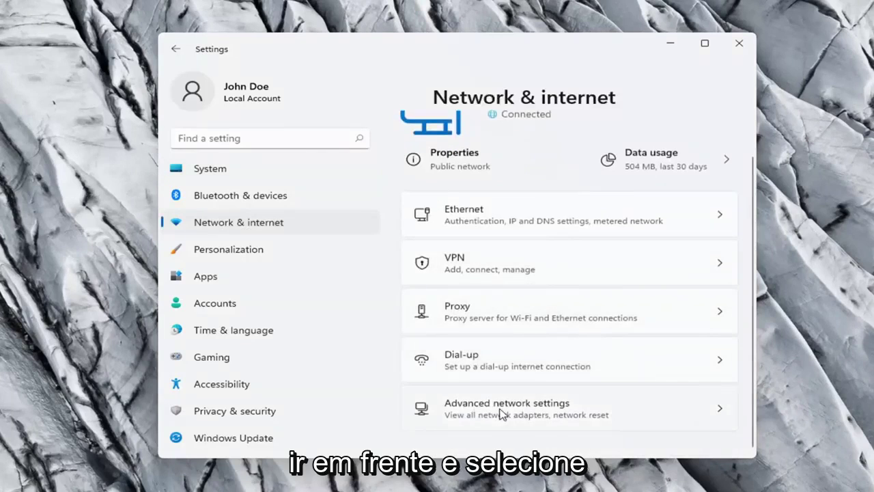
click(568, 410)
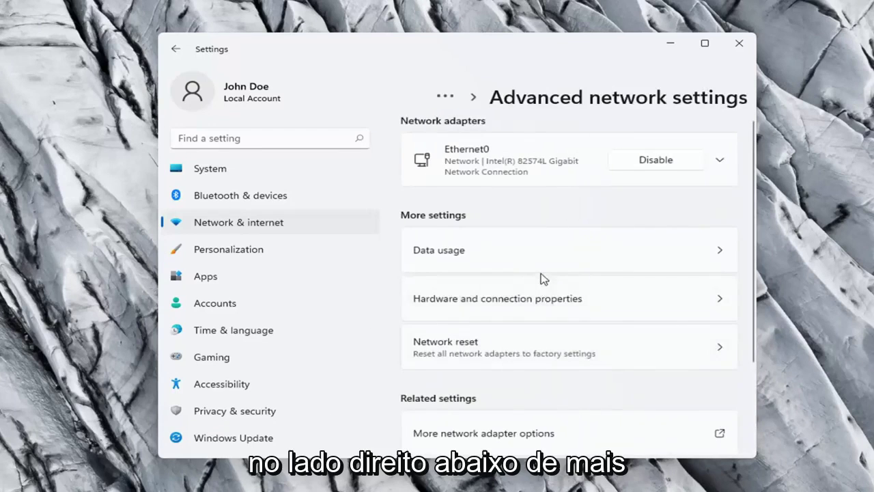
scroll(529, 271, down, 2)
scroll(480, 242, up, 1)
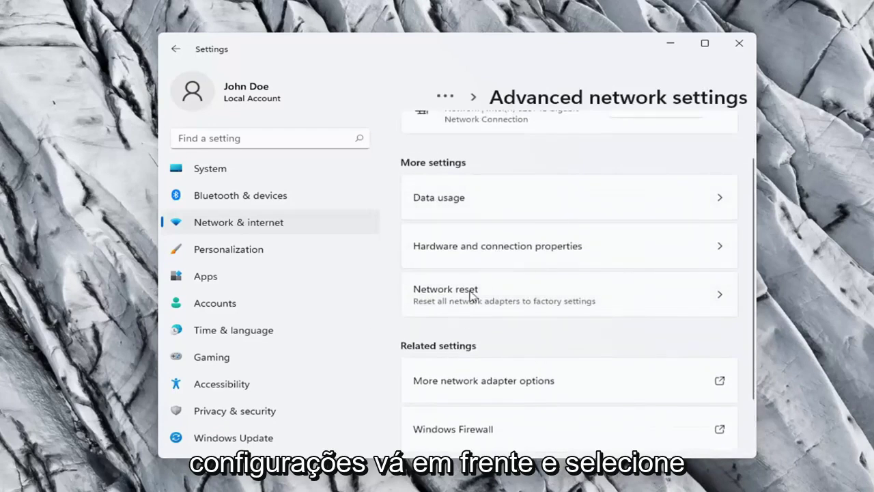
scroll(471, 294, down, 1)
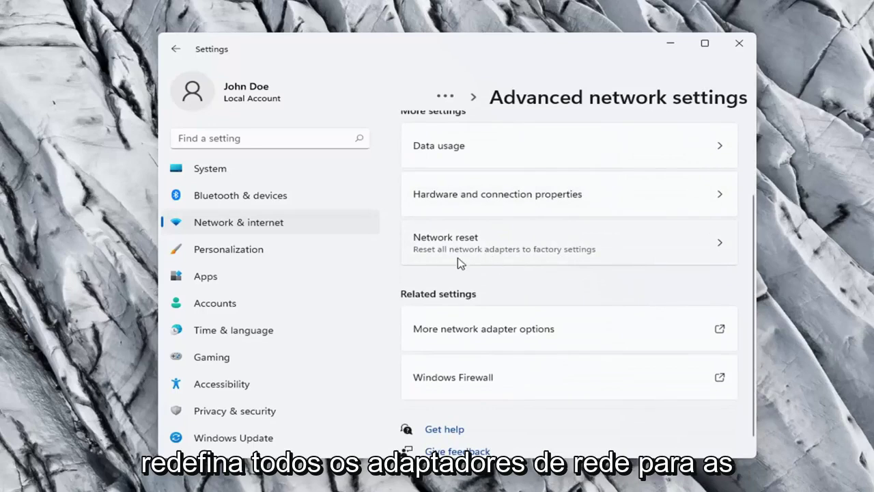
- Open Network reset, choose Reset now, confirm with Yes, and dismiss the sign-out notice
click(613, 259)
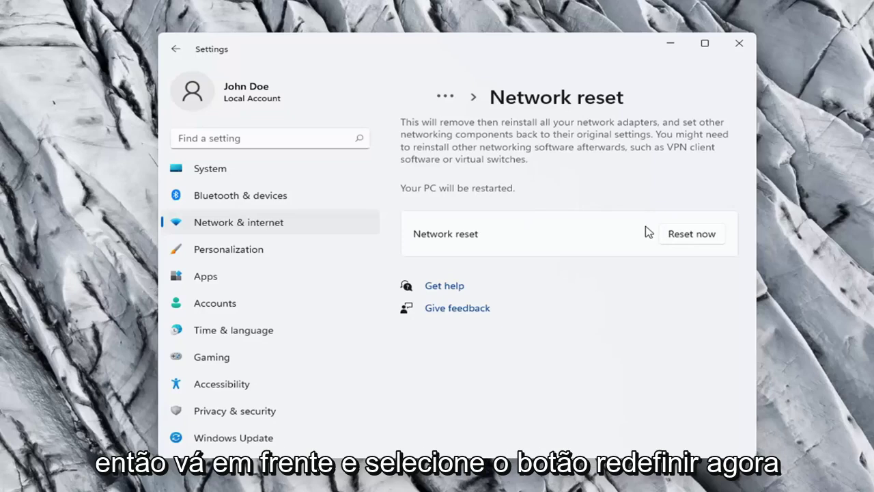
click(695, 237)
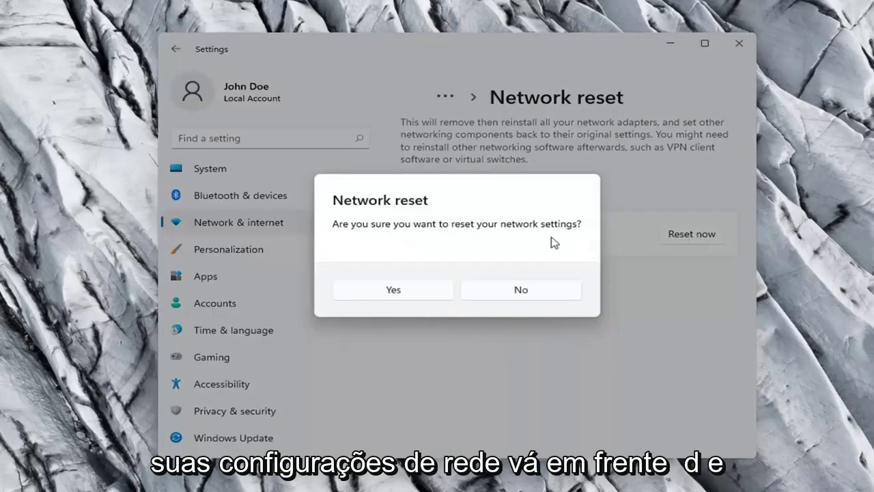
click(404, 295)
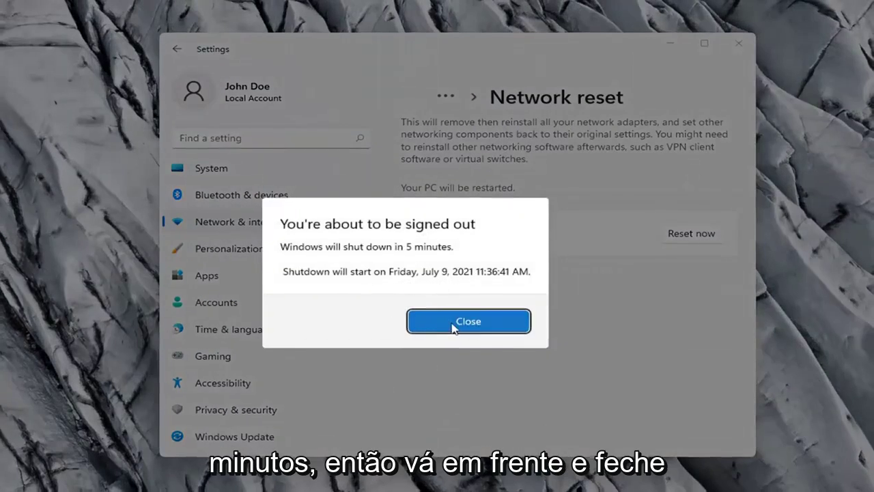
click(454, 325)
- Close Settings, restart Windows from the Start right-click menu, then open and close Quick Settings after reboot
click(738, 43)
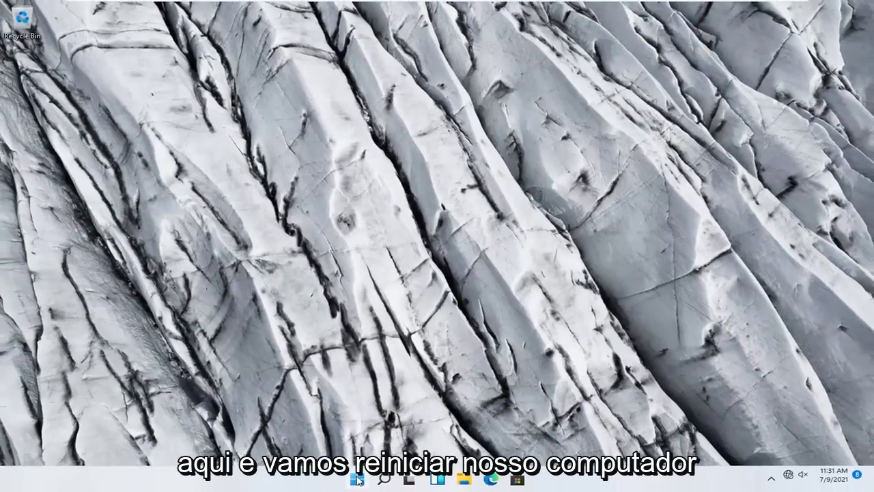
right_click(358, 479)
mouse_move(403, 437)
click(448, 450)
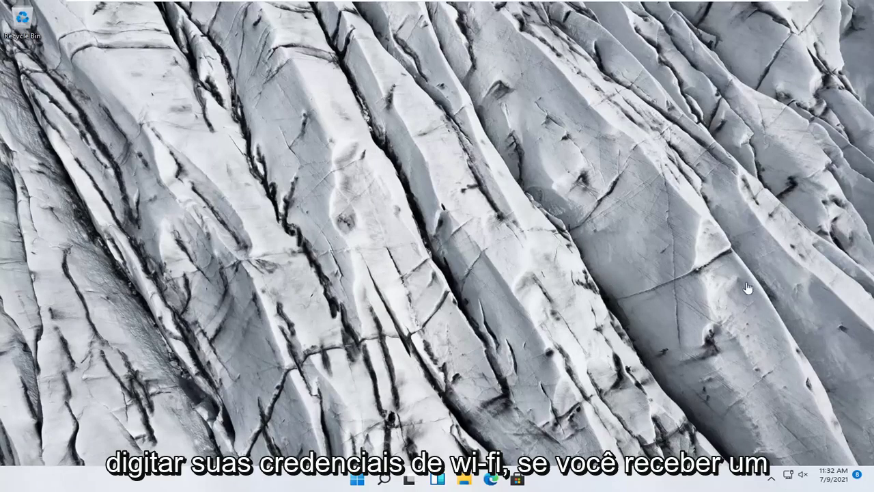
key(super+a)
click(553, 231)
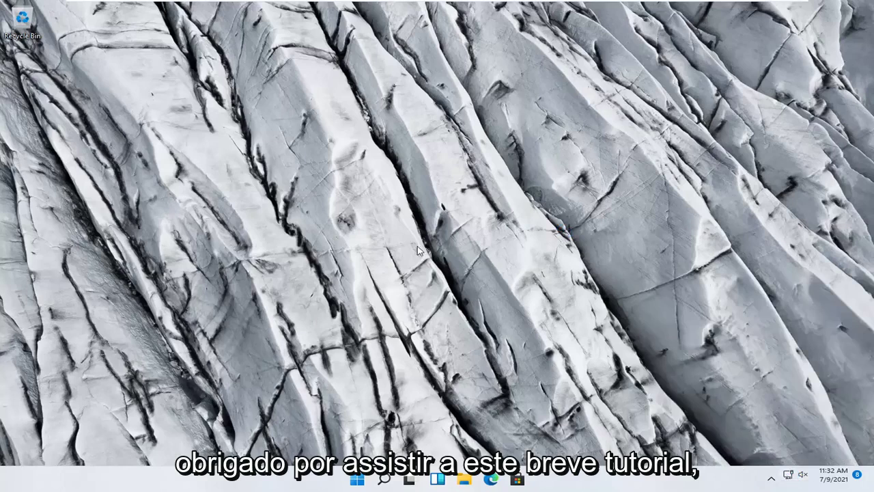